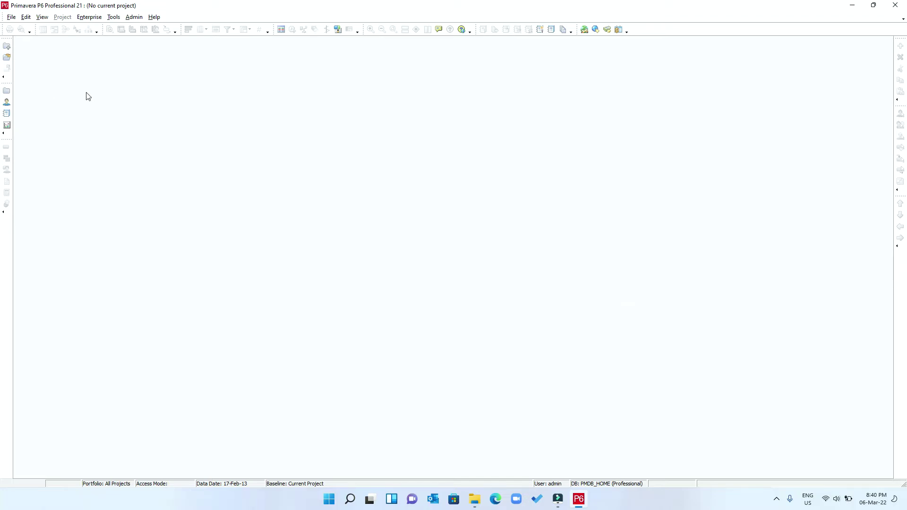
Step: Add a new element under the AWS node in the Enterprise Project Structure
left_click(88, 17)
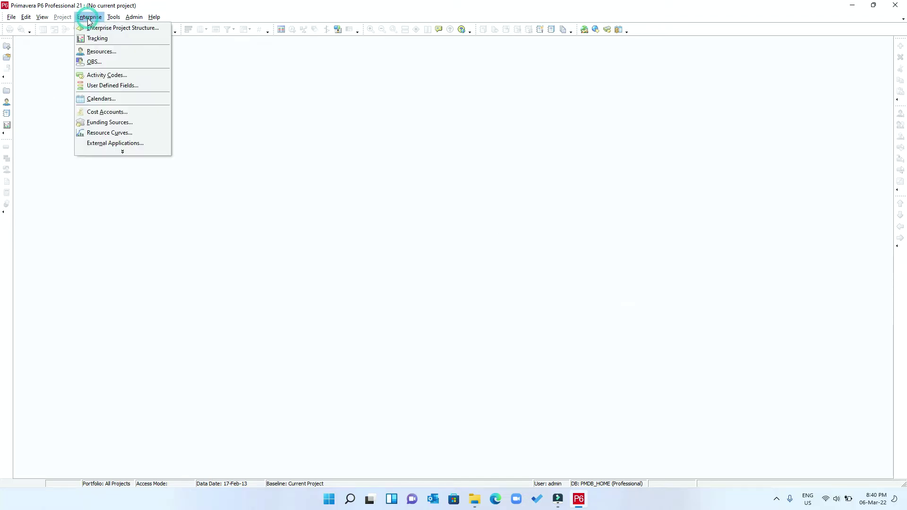
left_click(121, 29)
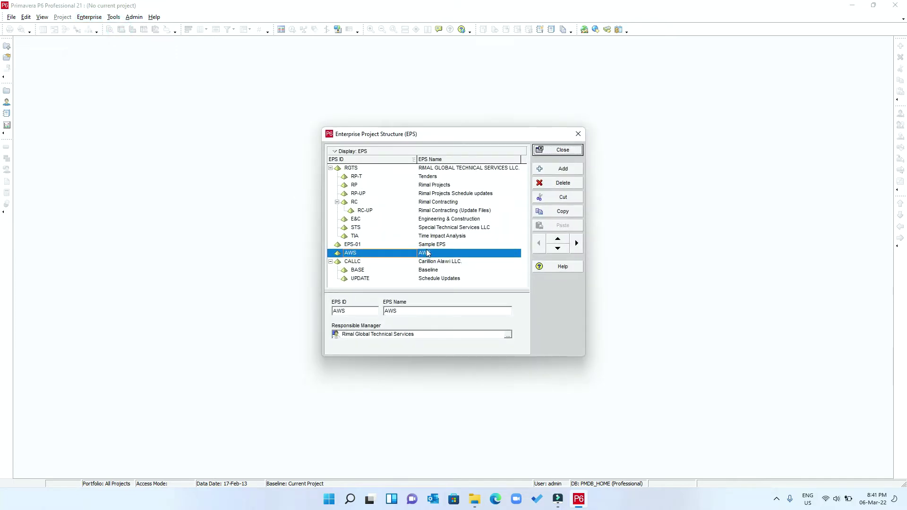
left_click(562, 168)
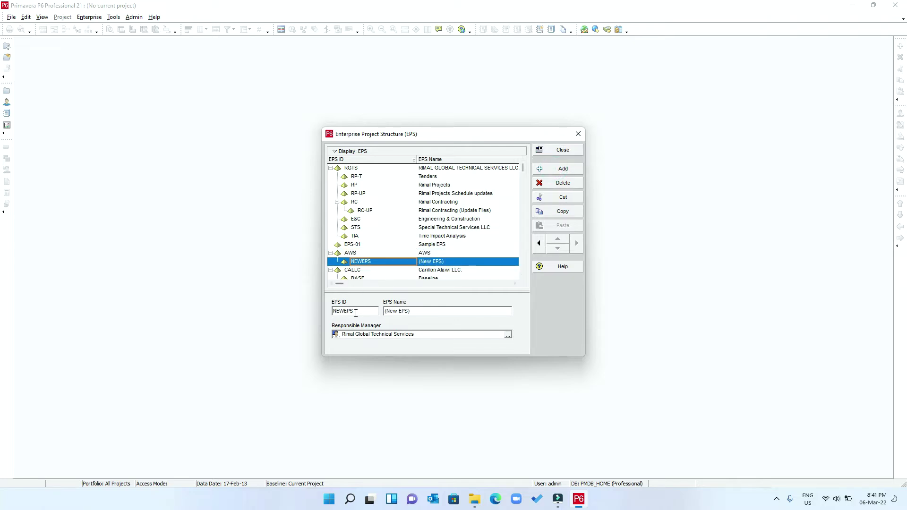
Step: Try to set the new element's EPS ID to Sample
left_click_drag(356, 311, 319, 307)
type("Sample")
key("Tab")
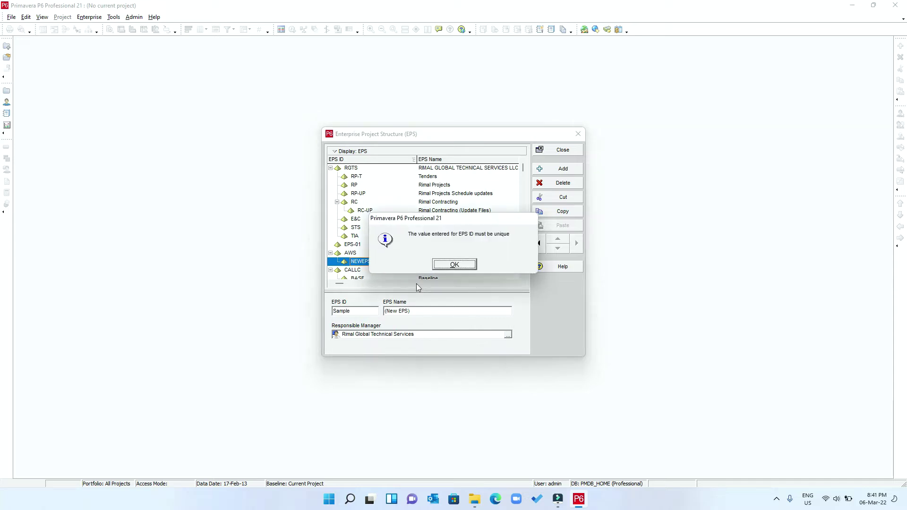
left_click(467, 263)
Step: Set the new element's EPS ID to NEWEPS1 and its EPS name to Sample EPS
left_click(337, 309)
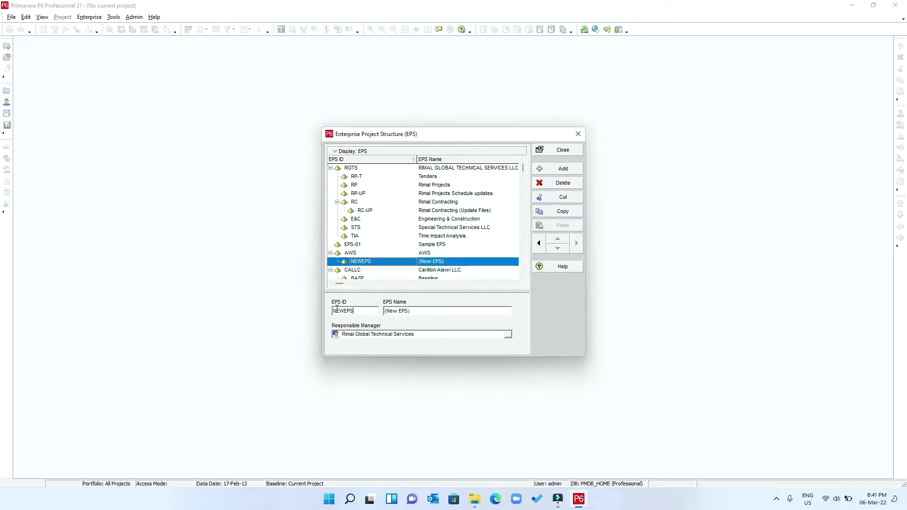
left_click(354, 309)
key("End")
type("1")
left_click(360, 310)
double_click(415, 311)
type("Sample")
Step: Assign Sample OBS as the responsible manager of NEWEPS1 and close the Enterprise Project Structure
left_click(507, 335)
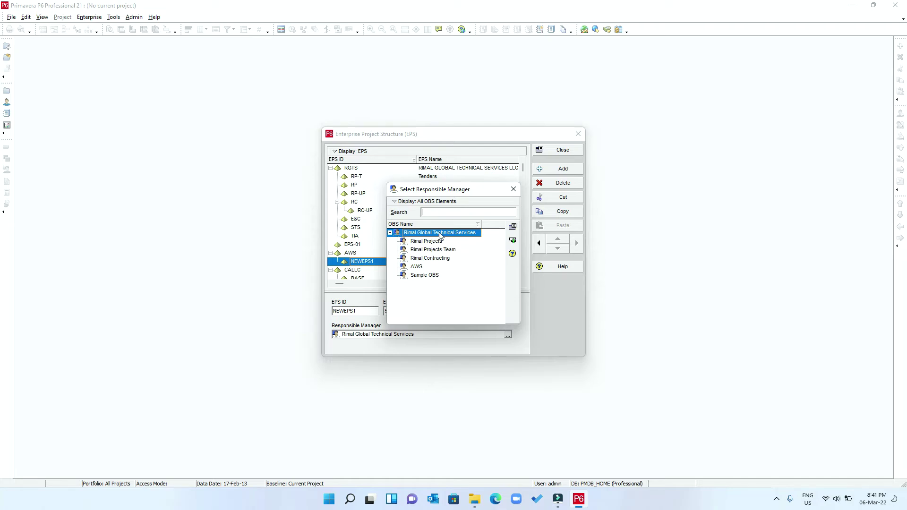
left_click(428, 276)
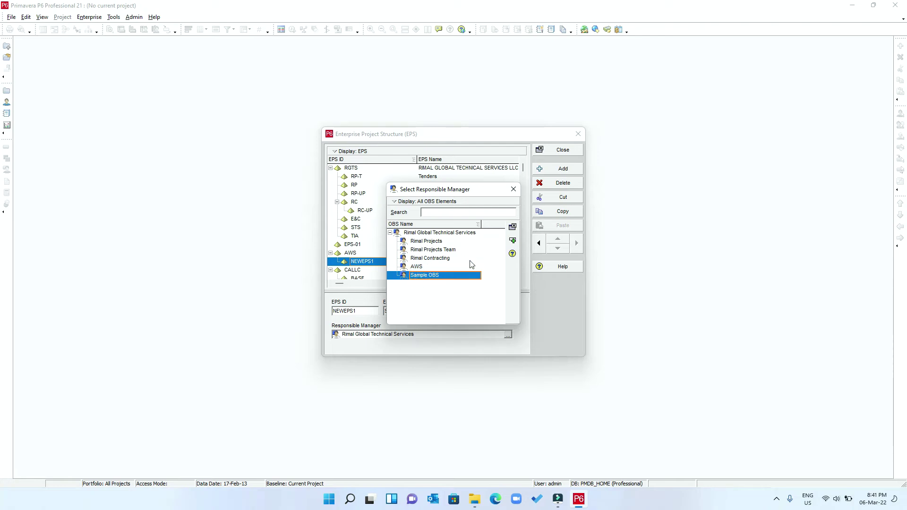
left_click(515, 242)
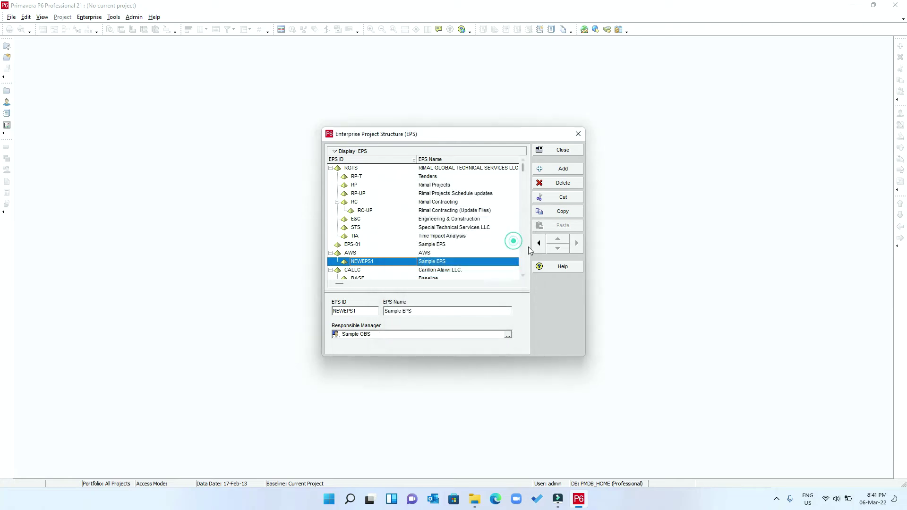
left_click(559, 152)
Step: Reopen the Enterprise Project Structure and check the NEWEPS1 entry under AWS
left_click(89, 17)
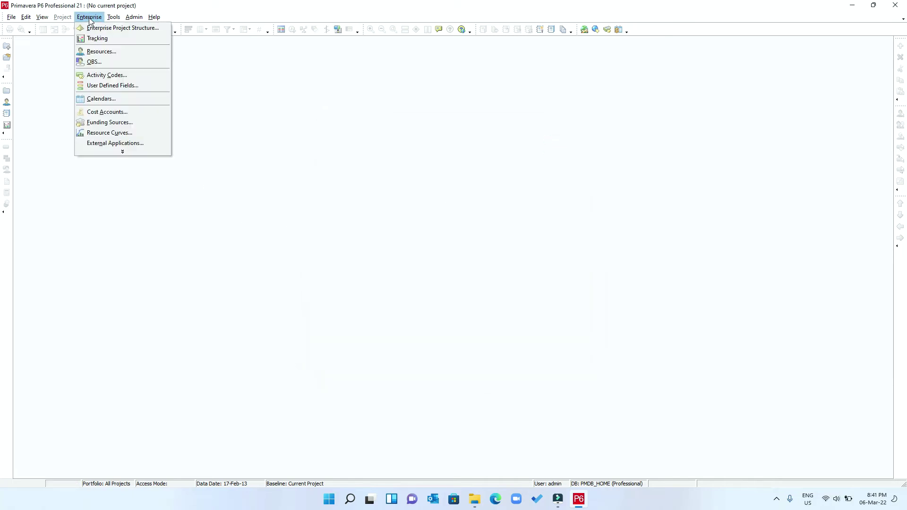
left_click(105, 29)
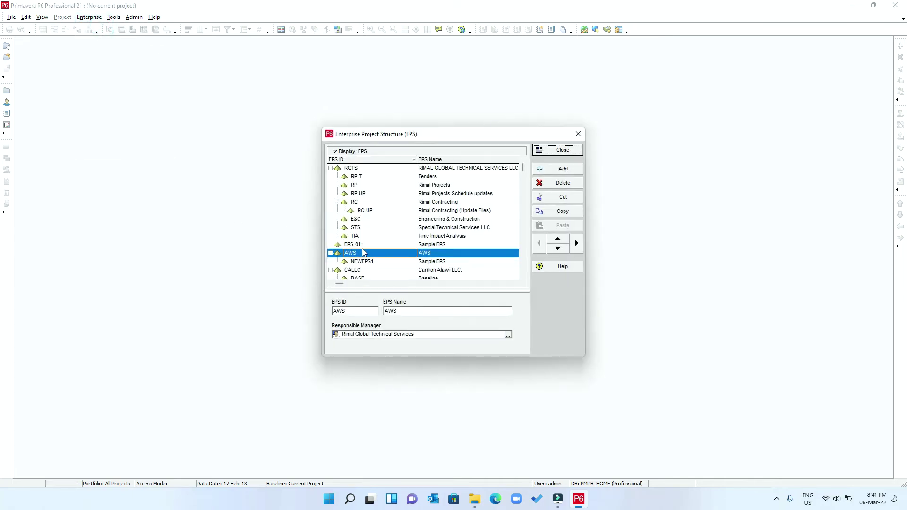
left_click(378, 261)
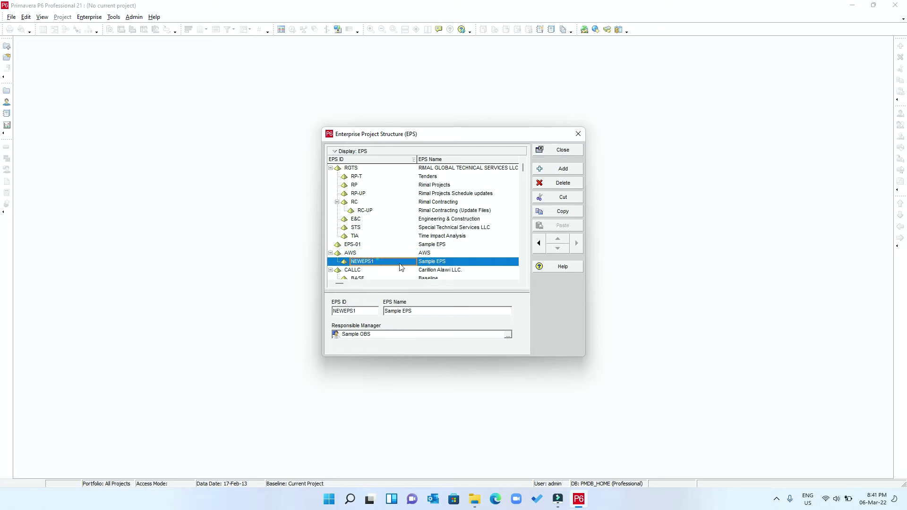
left_click(562, 150)
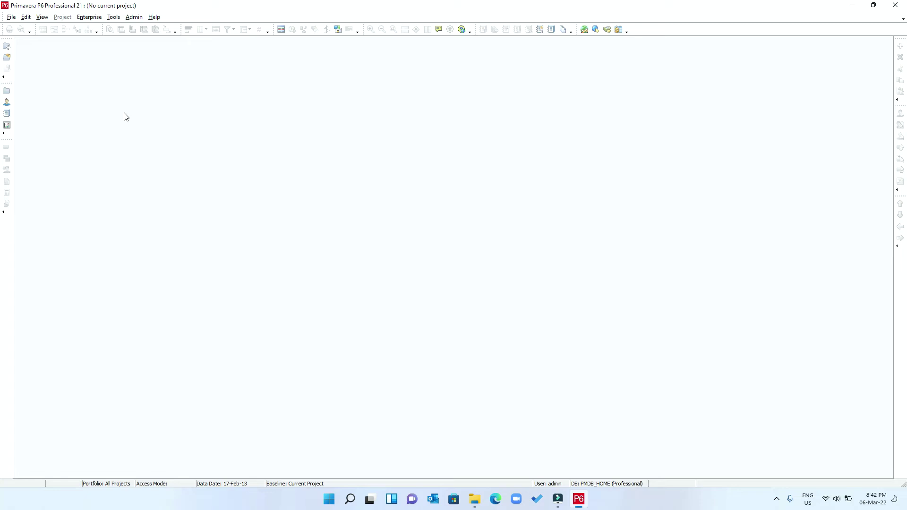
Step: Add a new element to the Organizational Breakdown Structure and review its general and responsibility details
left_click(94, 17)
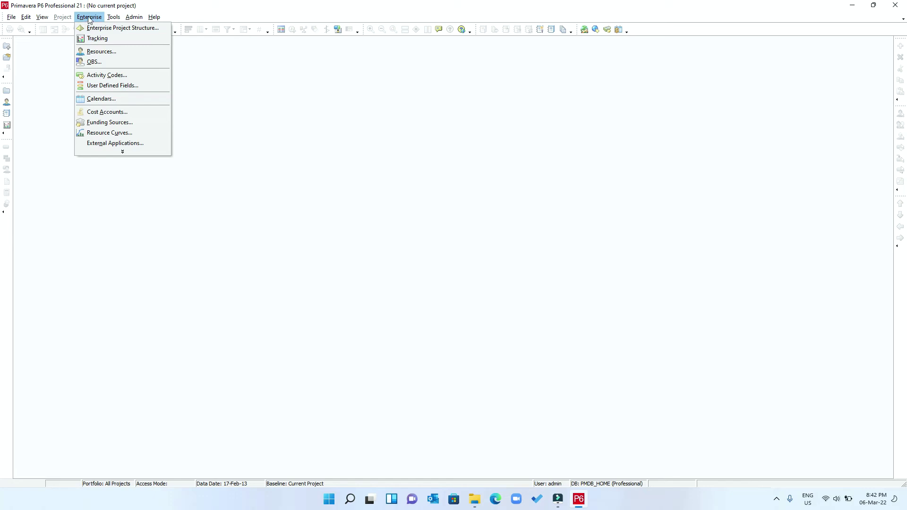
left_click(101, 62)
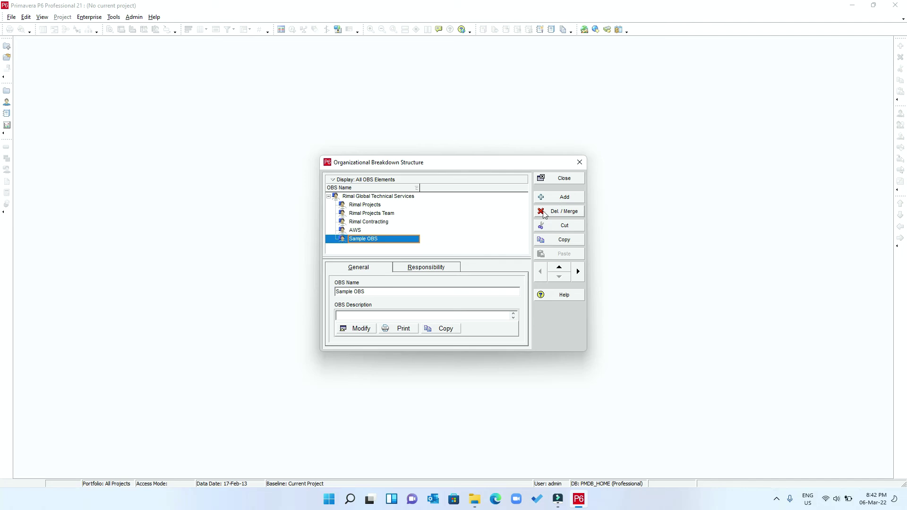
left_click(559, 199)
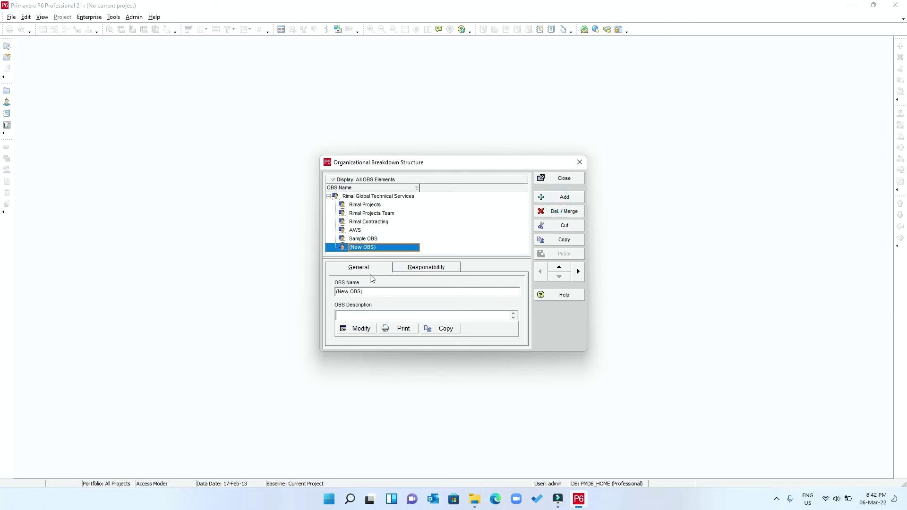
left_click(371, 289)
left_click(411, 268)
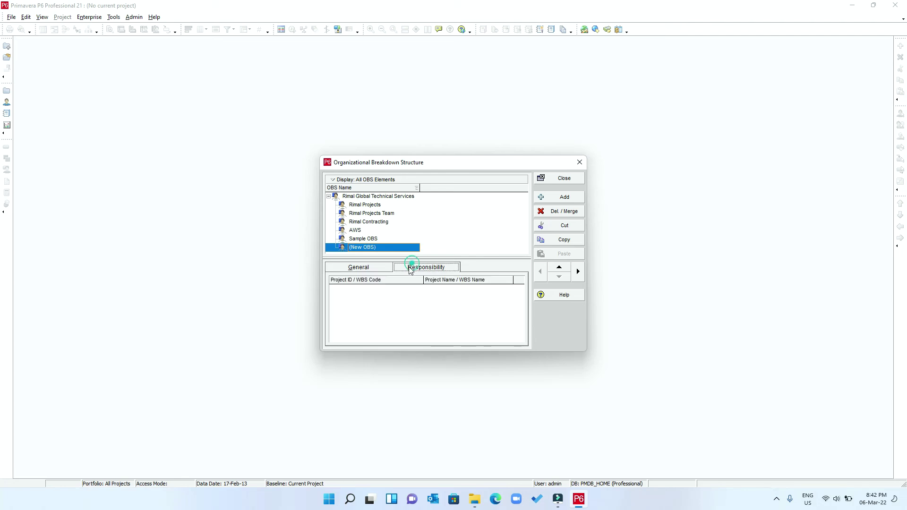
left_click(354, 266)
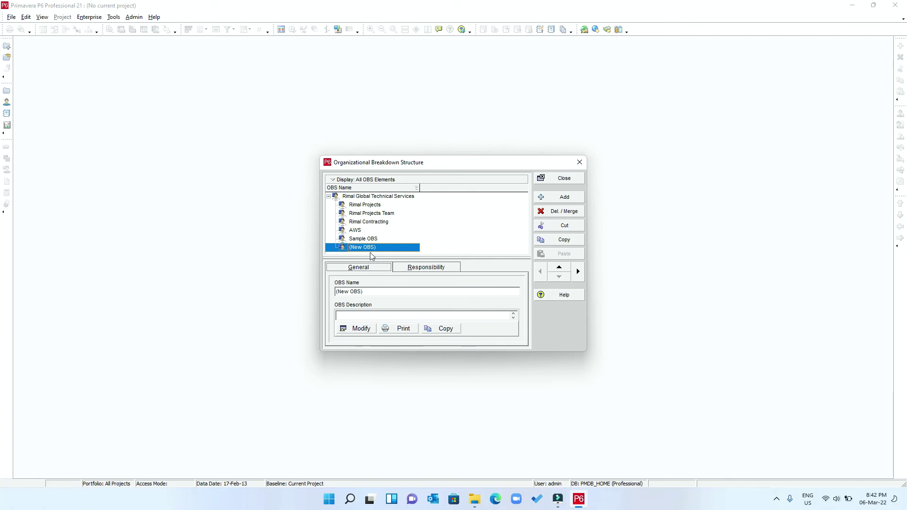
Step: Delete the newly added (New OBS) element and close the Organizational Breakdown Structure
left_click(371, 240)
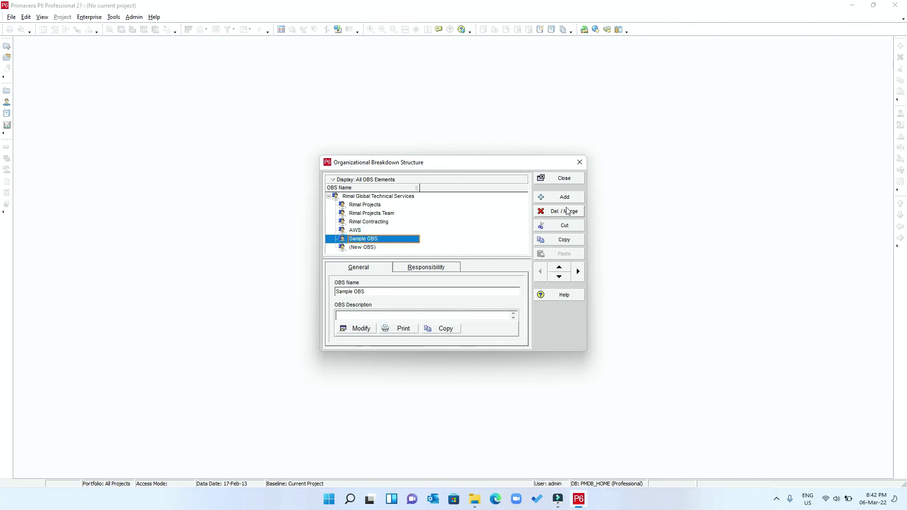
left_click(365, 247)
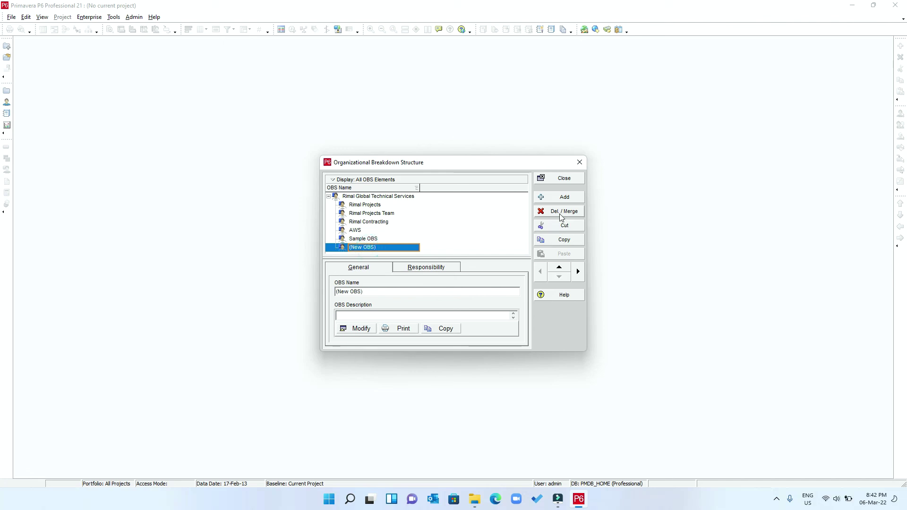
left_click(559, 212)
left_click(430, 262)
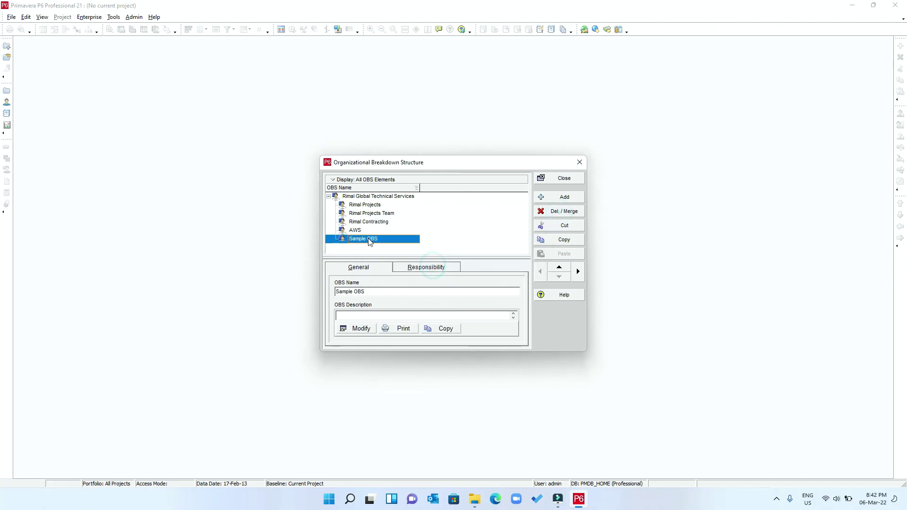
left_click(546, 180)
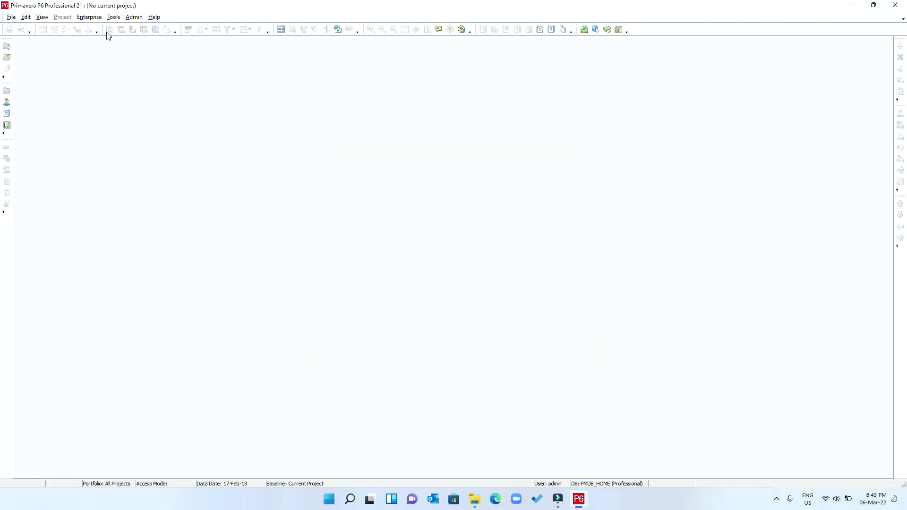